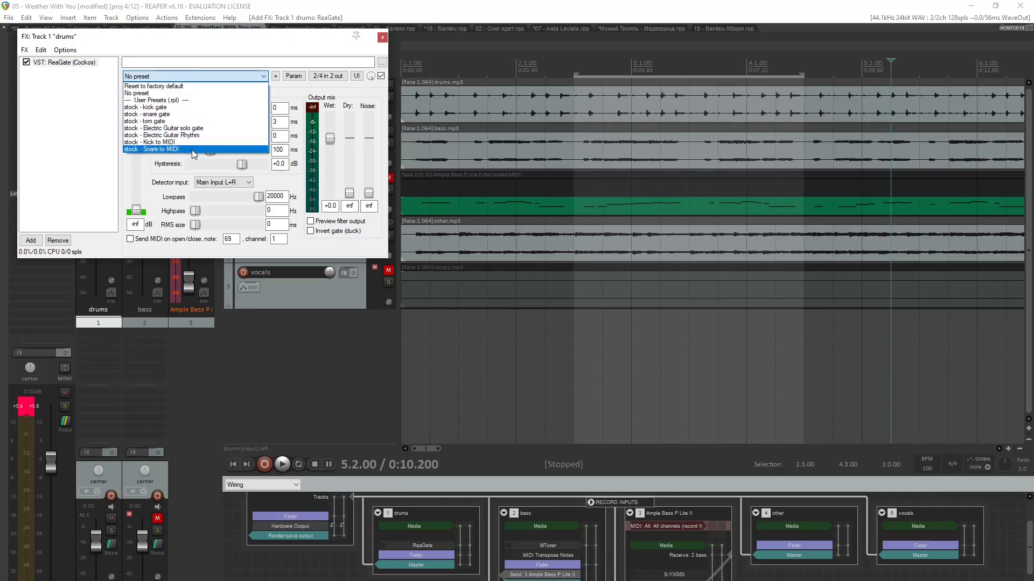
Load the "stock - Kick to MIDI" preset in the drums track's ReaGate and move its window off the track list
{"action": "left_click", "coordinate": [194, 145]}
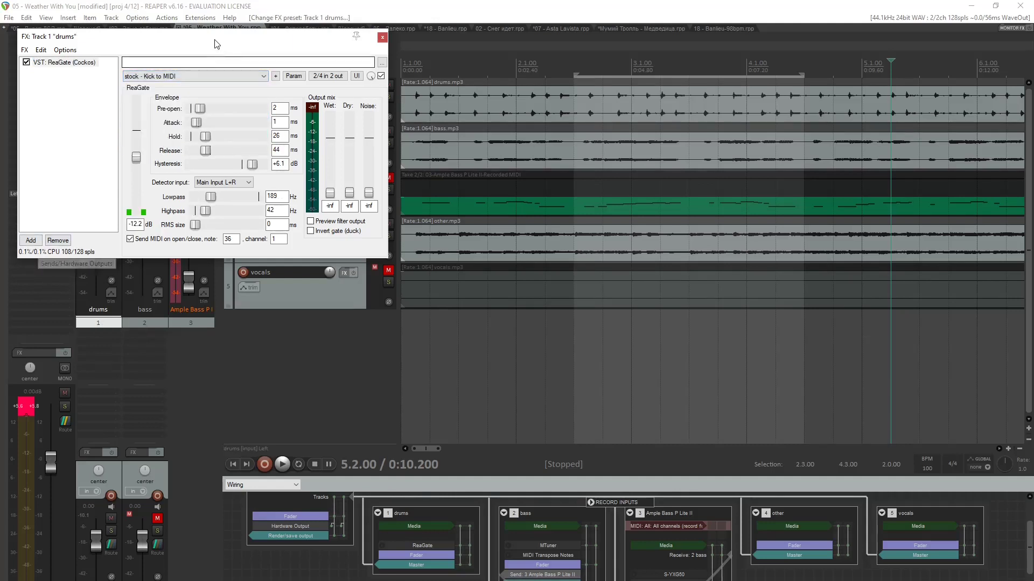
{"action": "left_click_drag", "start_coordinate": [216, 39], "coordinate": [607, 84]}
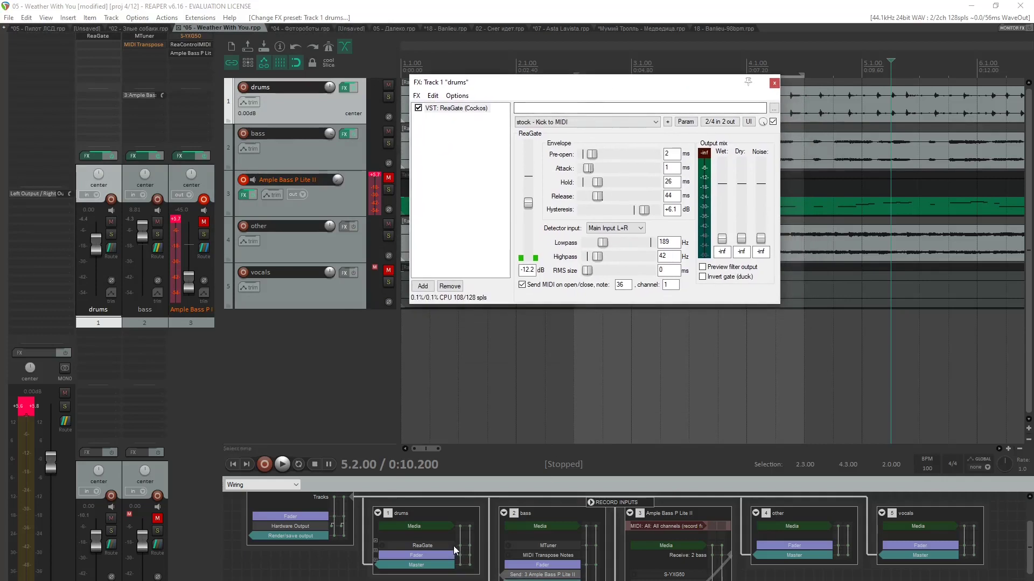
Insert the S-YXG50 virtual instrument on a new track below drums and close its plug-in windows
{"action": "right_click", "coordinate": [338, 105]}
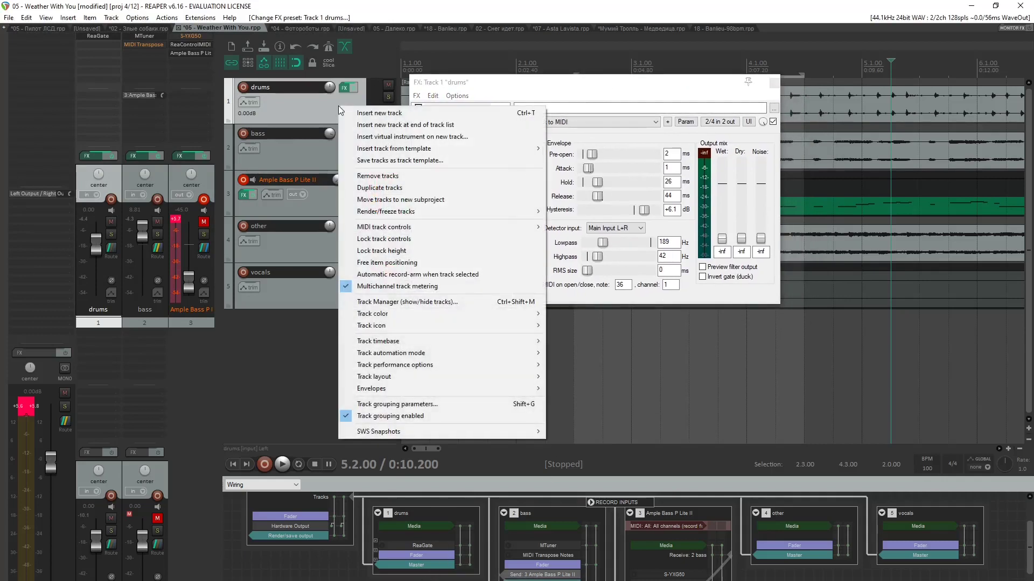
{"action": "left_click", "coordinate": [400, 137]}
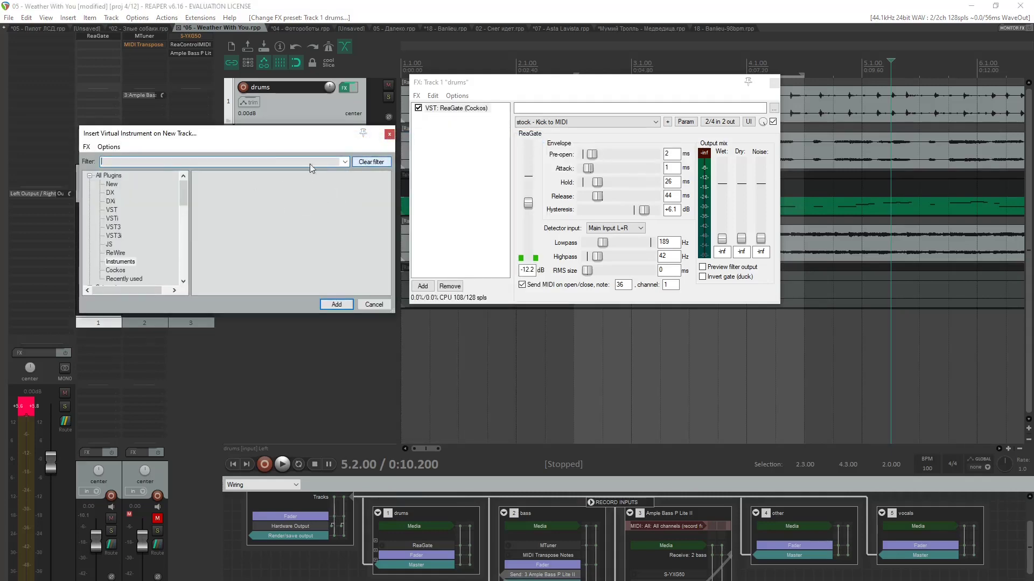
{"action": "left_click", "coordinate": [336, 306]}
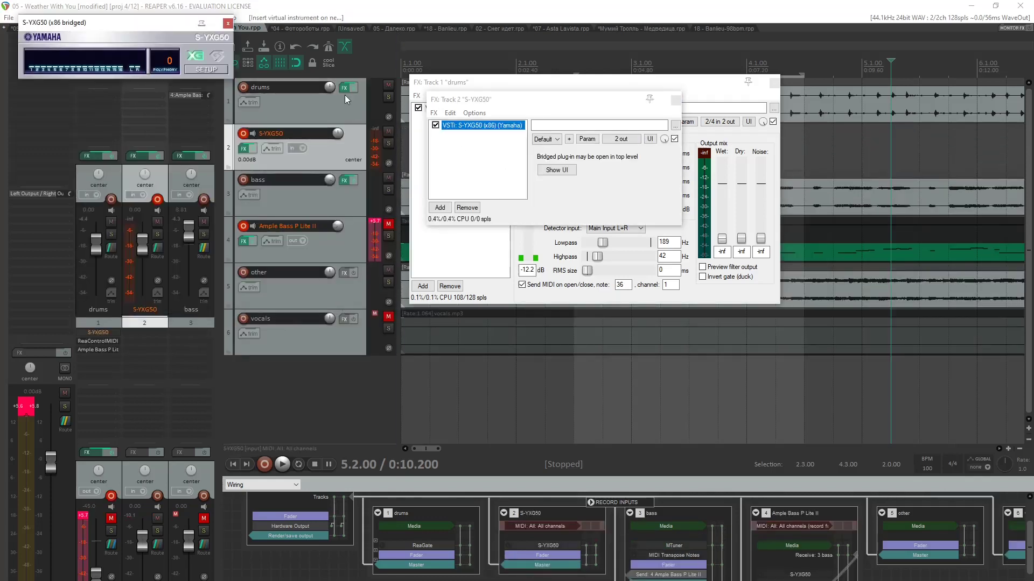
{"action": "left_click", "coordinate": [228, 24]}
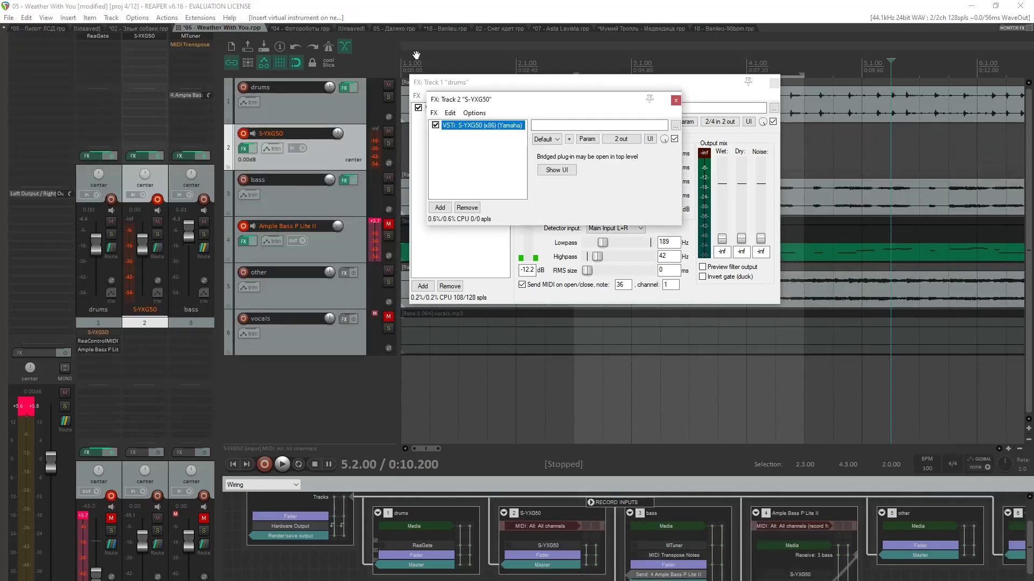
{"action": "left_click", "coordinate": [675, 100]}
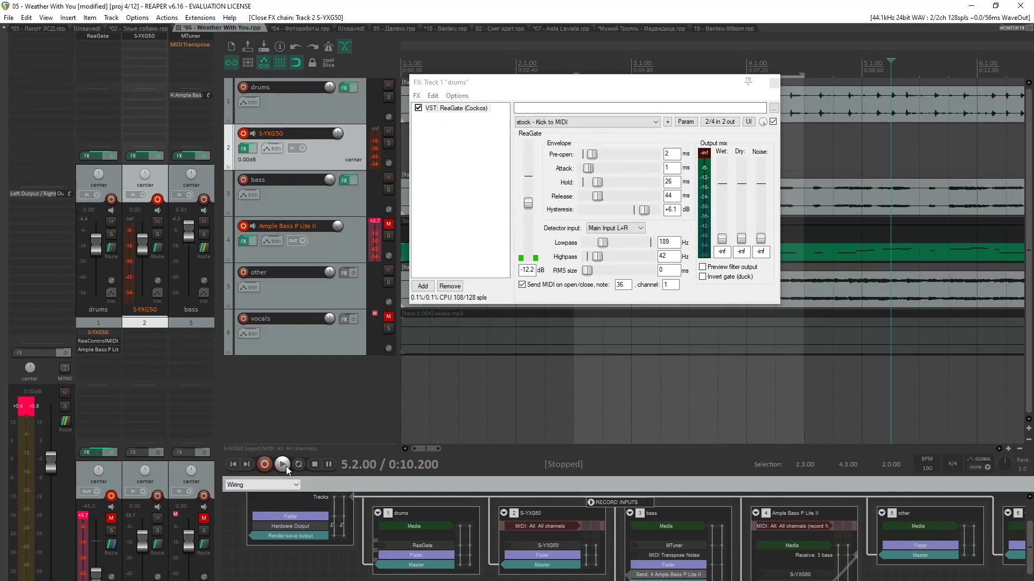
Play the project from the start while lowering the drums track to about -15 dB and raising the S-YXG50 track to about +10.1 dB
{"action": "left_click", "coordinate": [403, 431]}
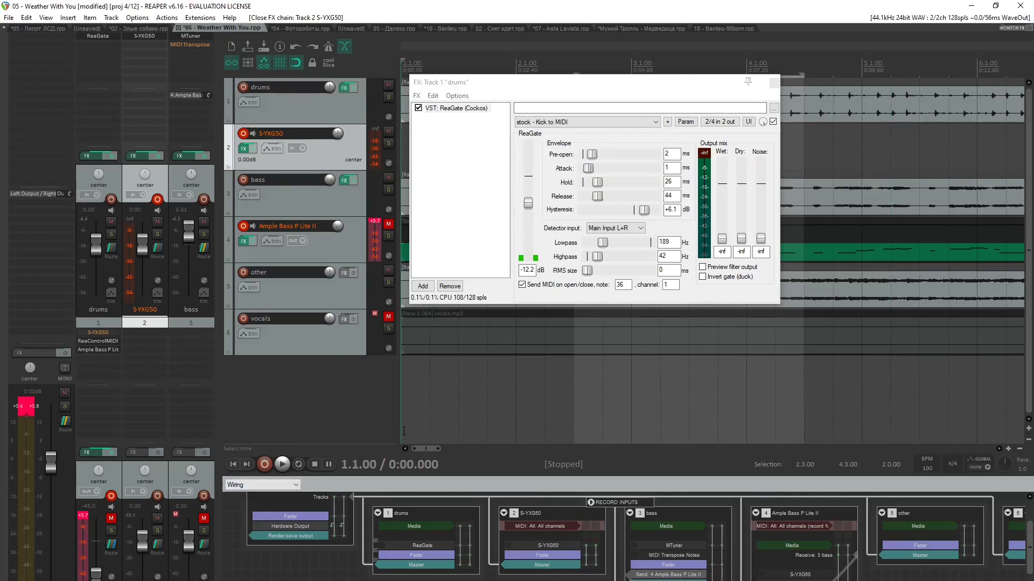
{"action": "left_click", "coordinate": [288, 463]}
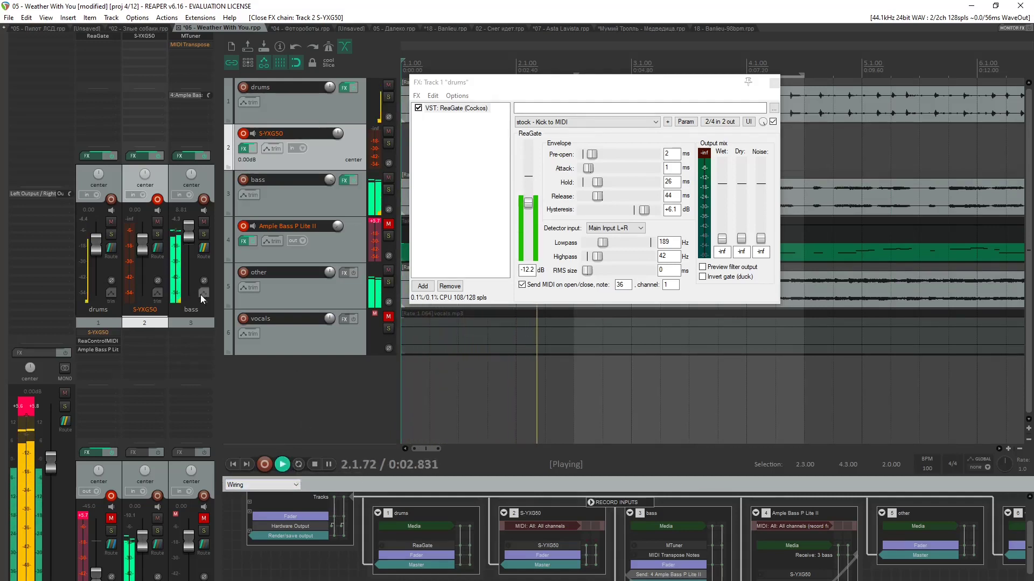
{"action": "left_click_drag", "start_coordinate": [95, 247], "coordinate": [95, 306]}
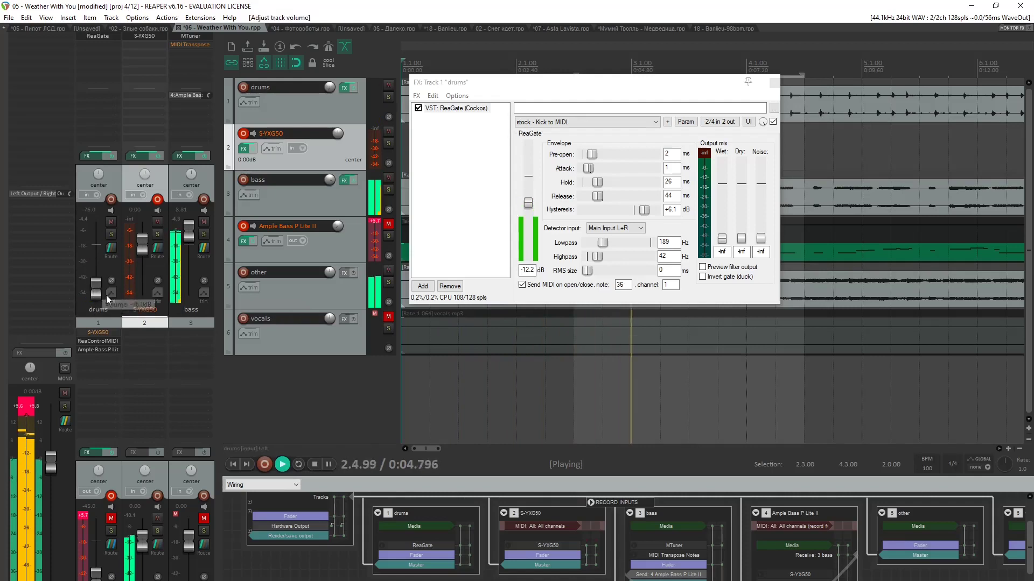
{"action": "left_click_drag", "start_coordinate": [142, 253], "coordinate": [144, 237]}
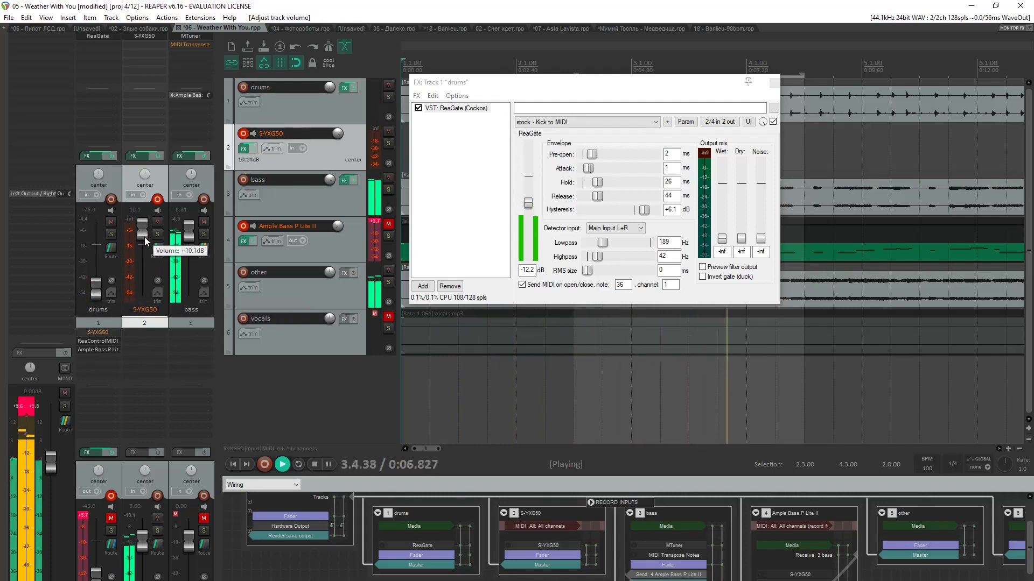
{"action": "left_click_drag", "start_coordinate": [102, 294], "coordinate": [96, 266]}
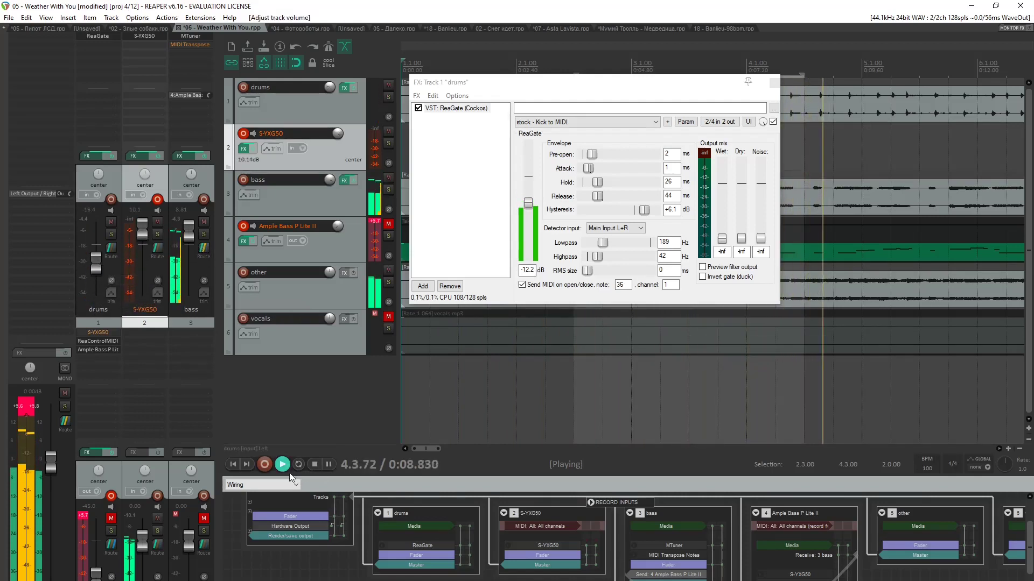
{"action": "left_click", "coordinate": [312, 464]}
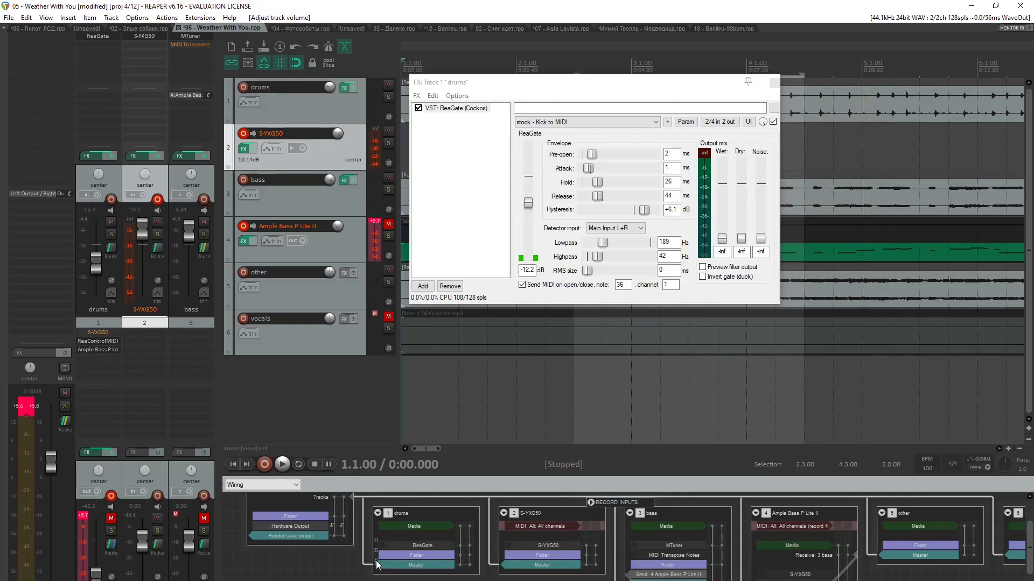
Route a send from the drums track to the S-YXG50 track with its audio source set to None
{"action": "left_click_drag", "start_coordinate": [377, 566], "coordinate": [546, 560]}
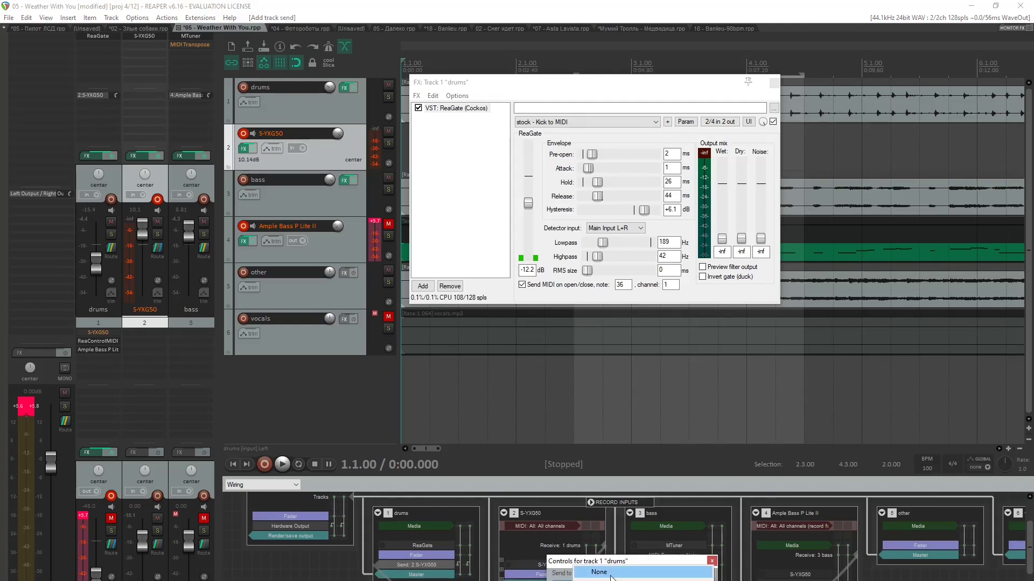
{"action": "left_click", "coordinate": [611, 576]}
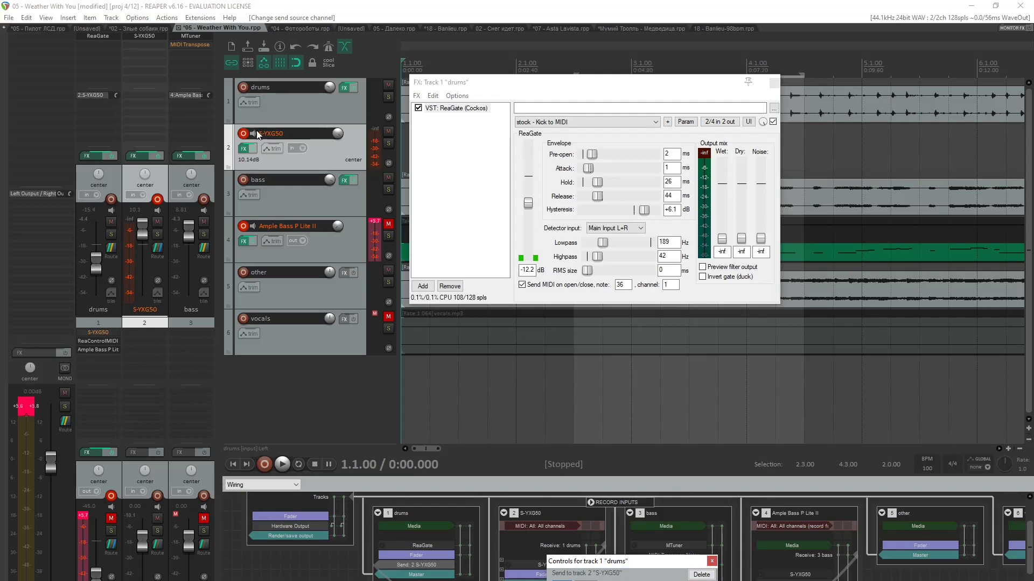
Set the record mode of both the drums and S-YXG50 tracks to output (MIDI)
{"action": "right_click", "coordinate": [241, 90]}
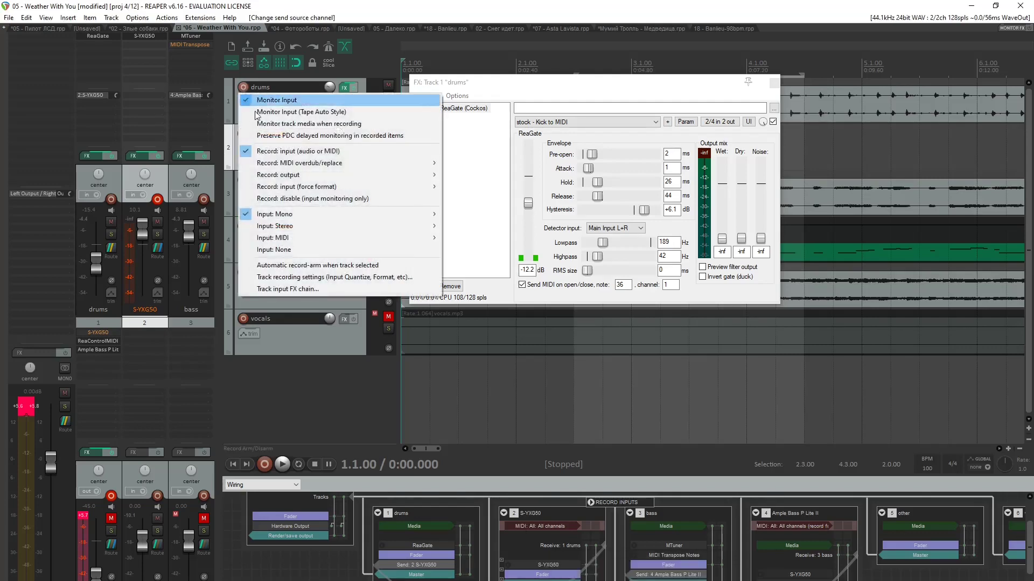
{"action": "mouse_move", "coordinate": [344, 175]}
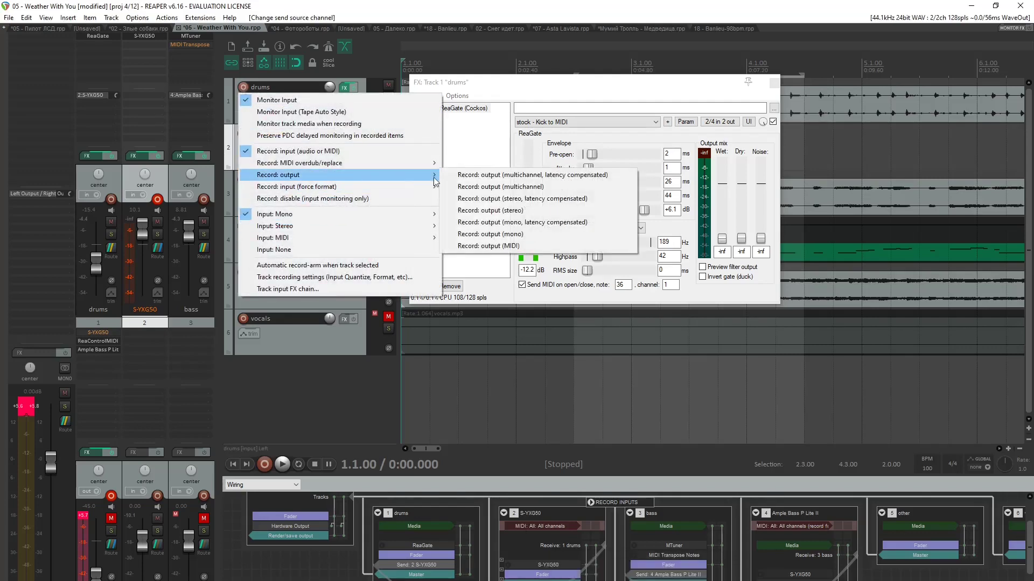
{"action": "left_click", "coordinate": [496, 245]}
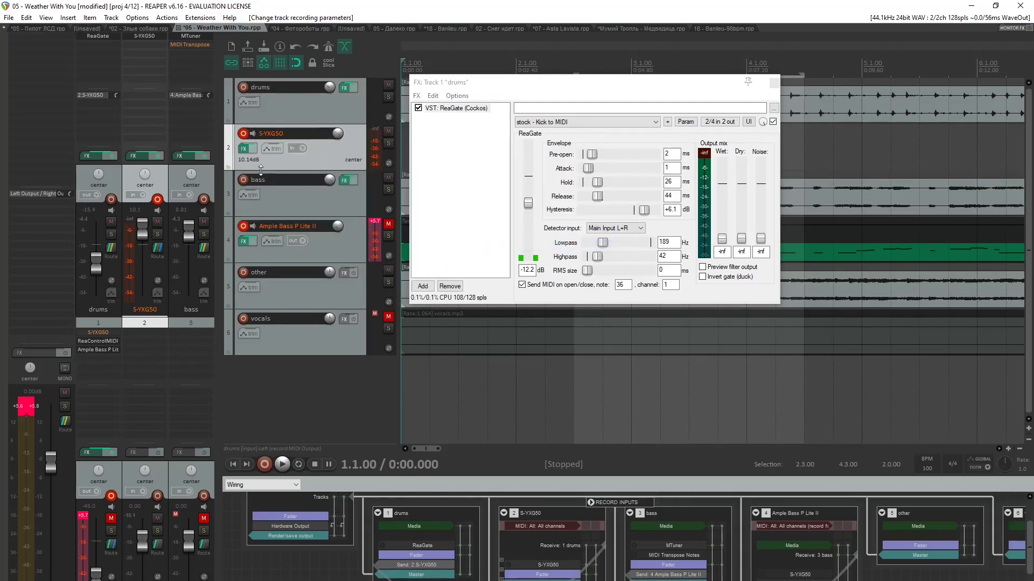
{"action": "right_click", "coordinate": [247, 135]}
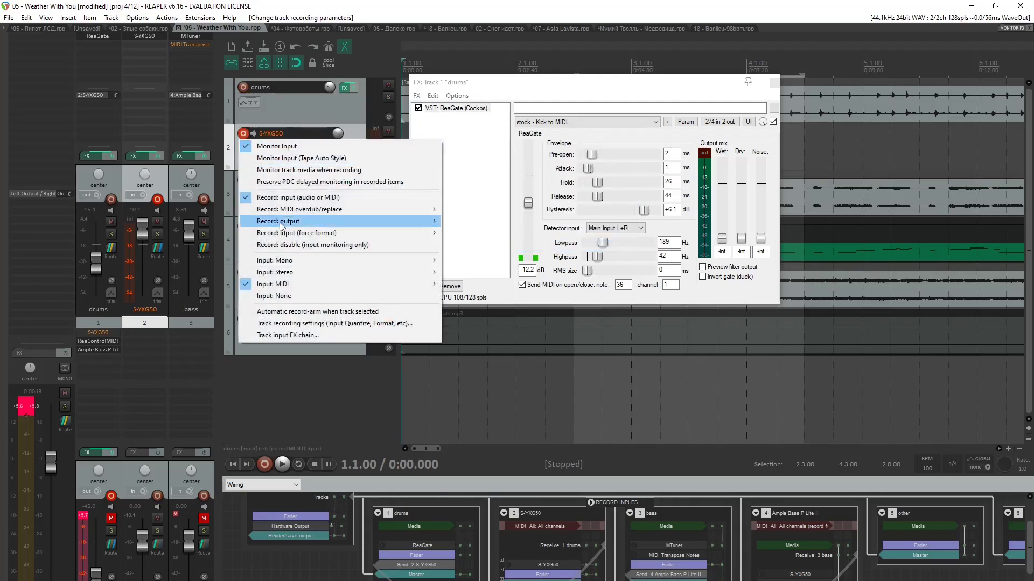
{"action": "mouse_move", "coordinate": [299, 221]}
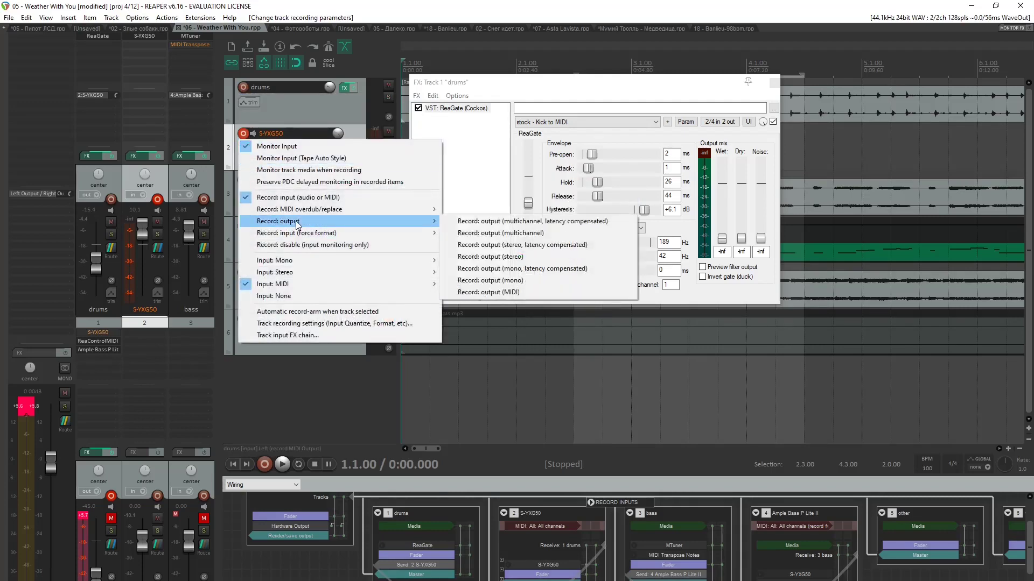
{"action": "left_click", "coordinate": [481, 292]}
Play the project briefly to check that the drums trigger the S-YXG50 track
{"action": "left_click", "coordinate": [286, 464]}
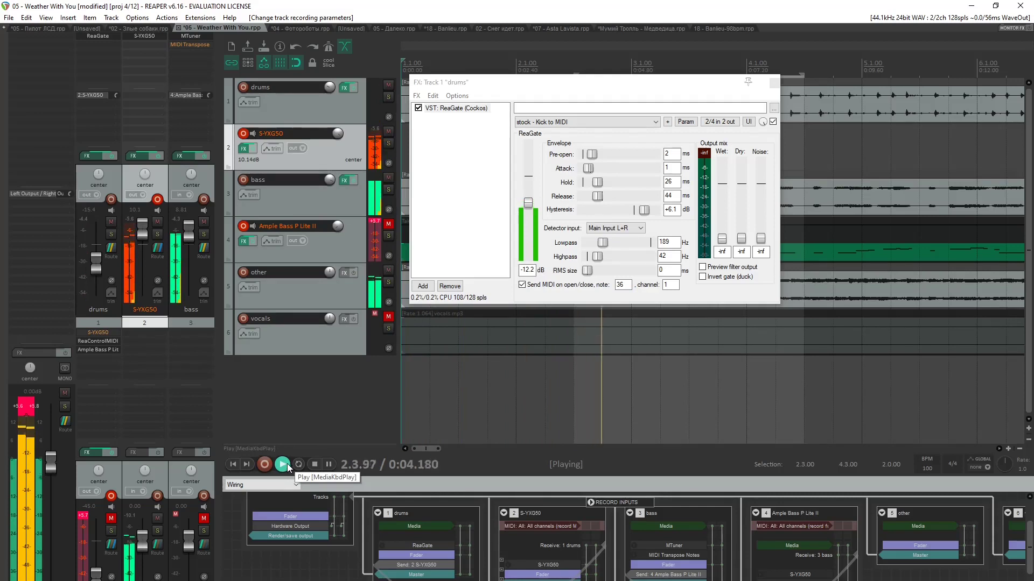
{"action": "left_click", "coordinate": [315, 465]}
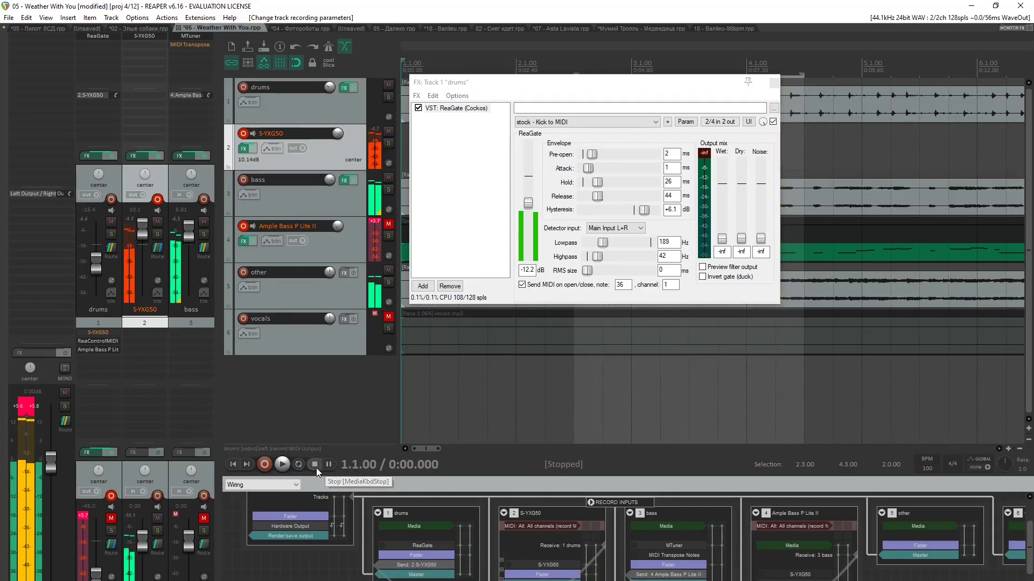
Record the kick MIDI onto the S-YXG50 track, save the recorded file, and trim the item's end to 9.1.00
{"action": "left_click_drag", "start_coordinate": [704, 87], "coordinate": [916, 256]}
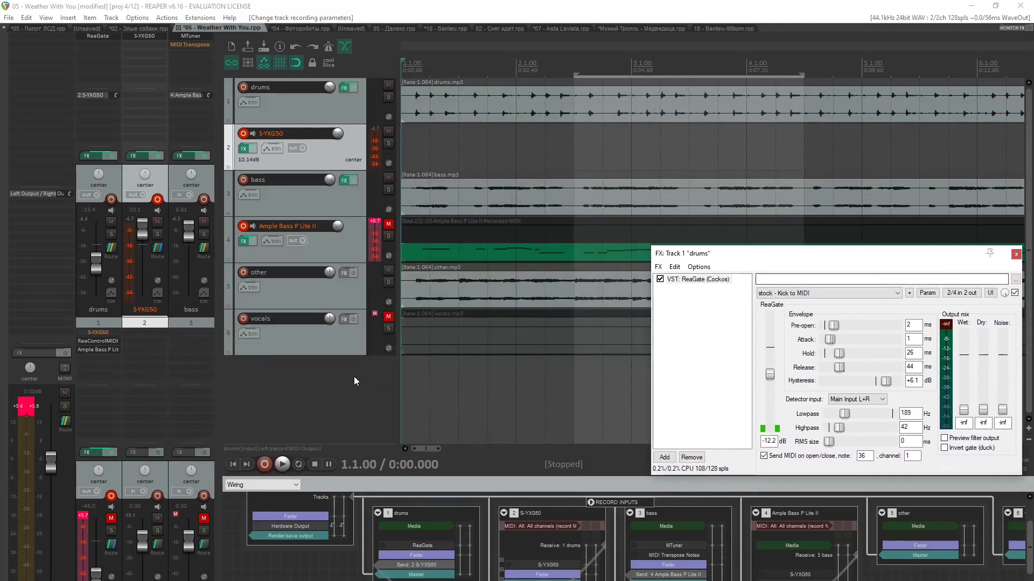
{"action": "left_click", "coordinate": [265, 465]}
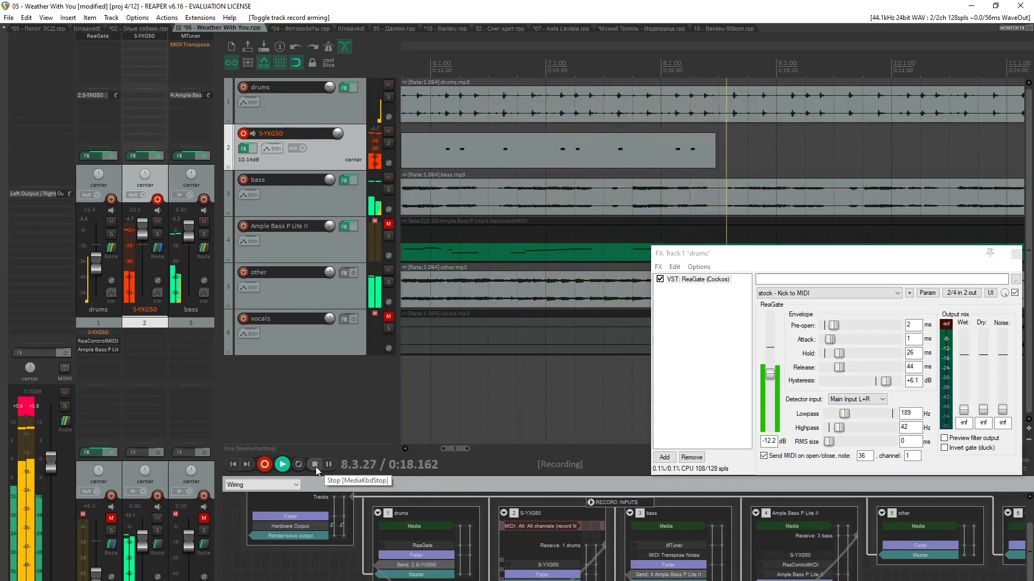
{"action": "left_click", "coordinate": [315, 467]}
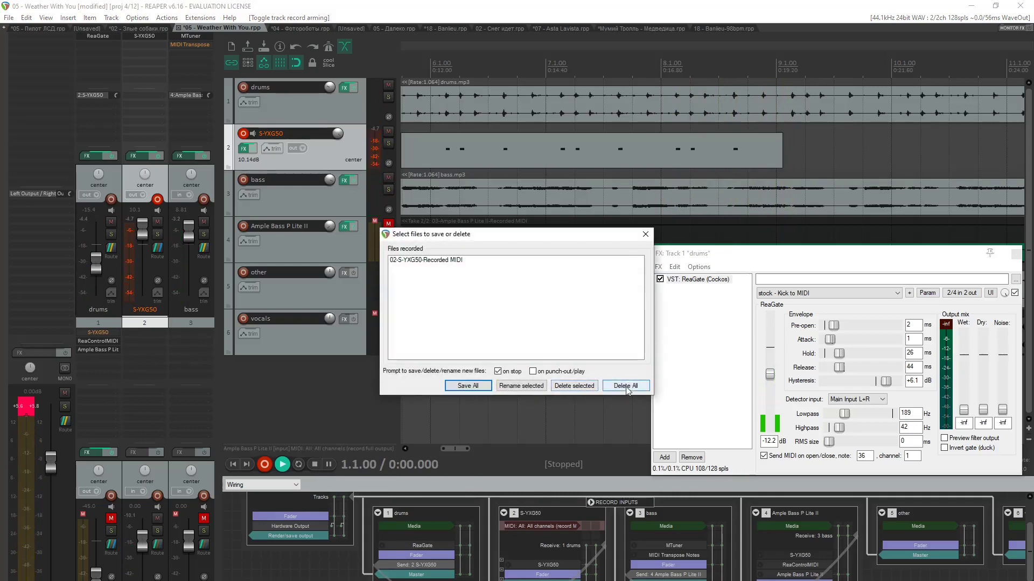
{"action": "left_click", "coordinate": [467, 386]}
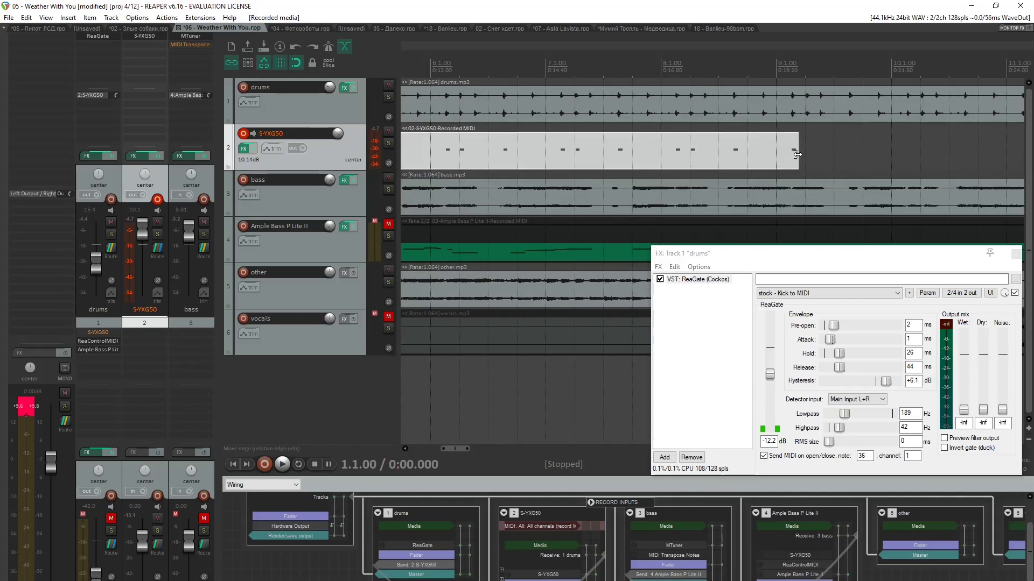
{"action": "left_click_drag", "start_coordinate": [797, 155], "coordinate": [776, 154]}
{"action": "left_click", "coordinate": [779, 155]}
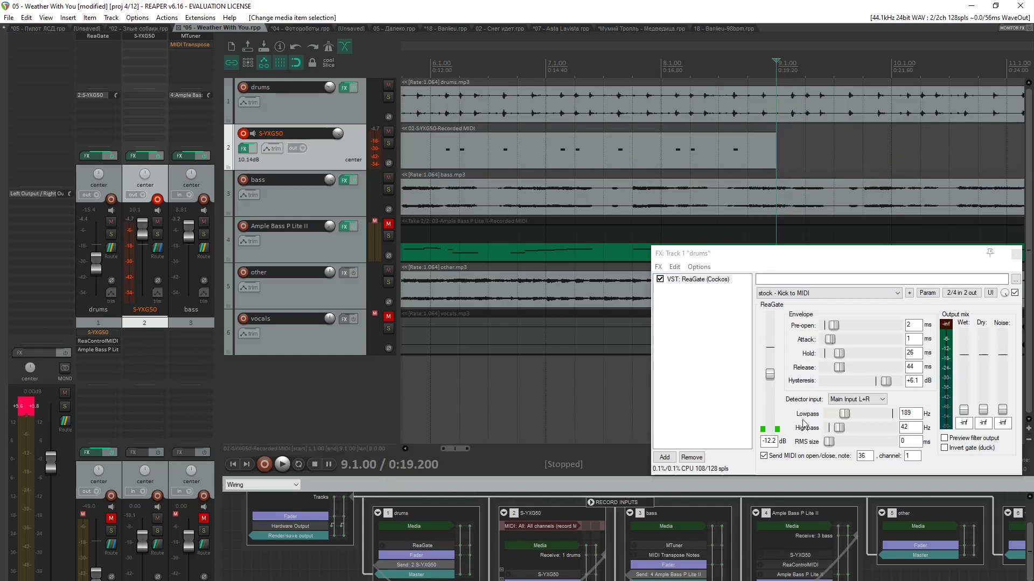
Load the "stock - Snare to MIDI" preset in the drums track's ReaGate and return the edit cursor to the project start
{"action": "left_click", "coordinate": [809, 295]}
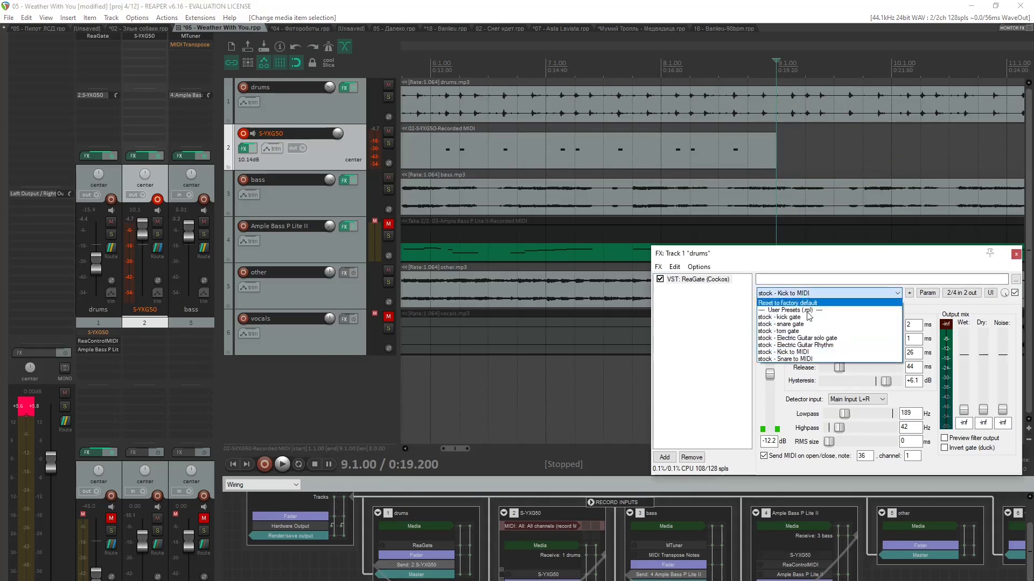
{"action": "left_click", "coordinate": [799, 359]}
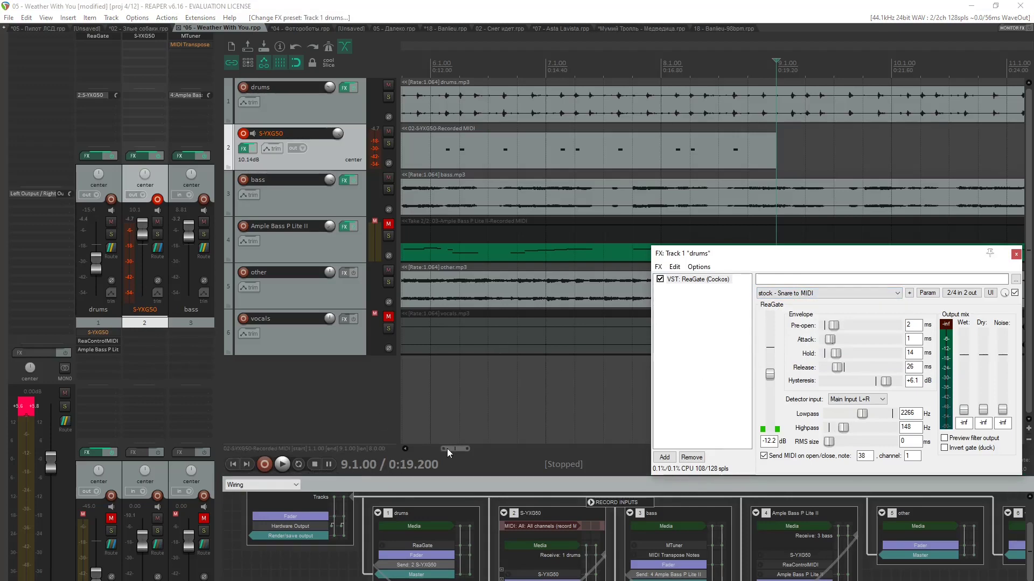
{"action": "left_click_drag", "start_coordinate": [447, 448], "coordinate": [366, 451]}
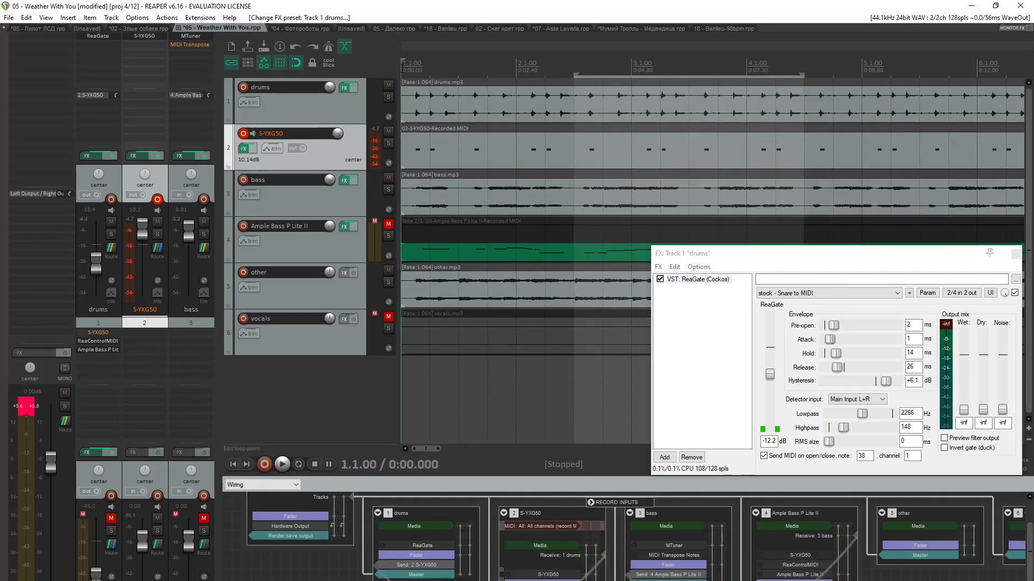
Record the snare MIDI as a second take on the S-YXG50 track, save it, and remove the excess beyond 9.1.00
{"action": "left_click", "coordinate": [269, 468]}
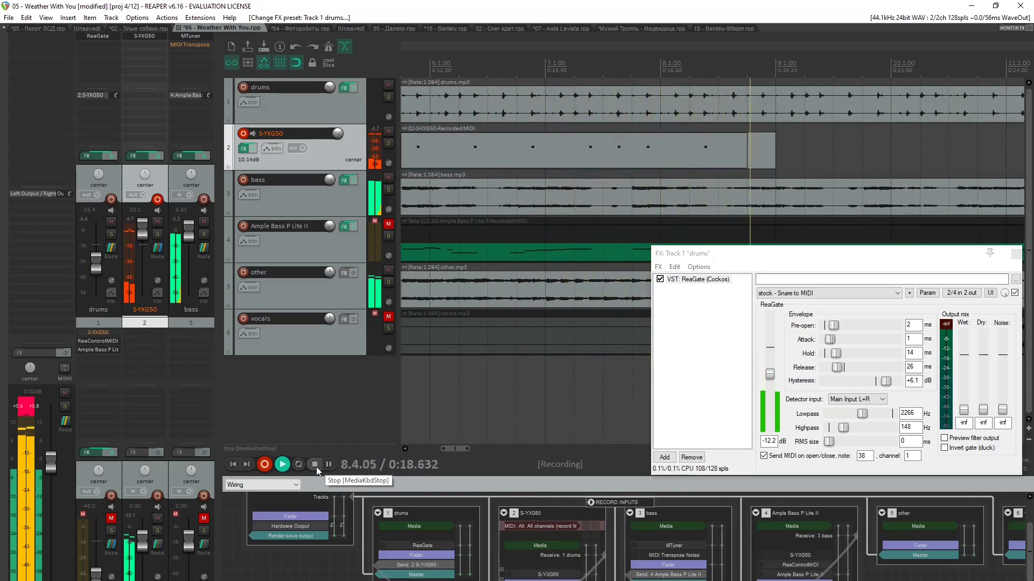
{"action": "left_click", "coordinate": [315, 465]}
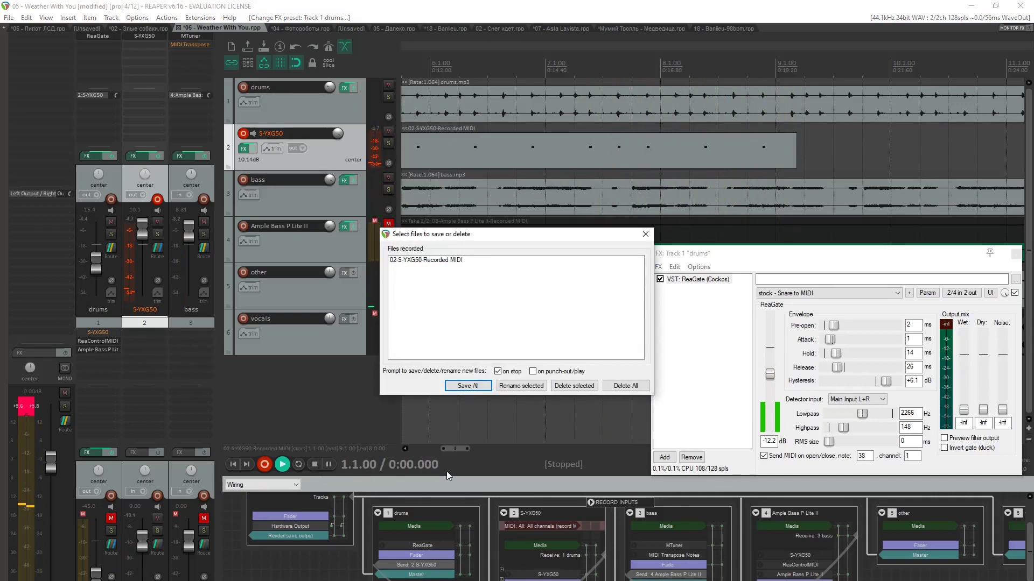
{"action": "left_click", "coordinate": [464, 386]}
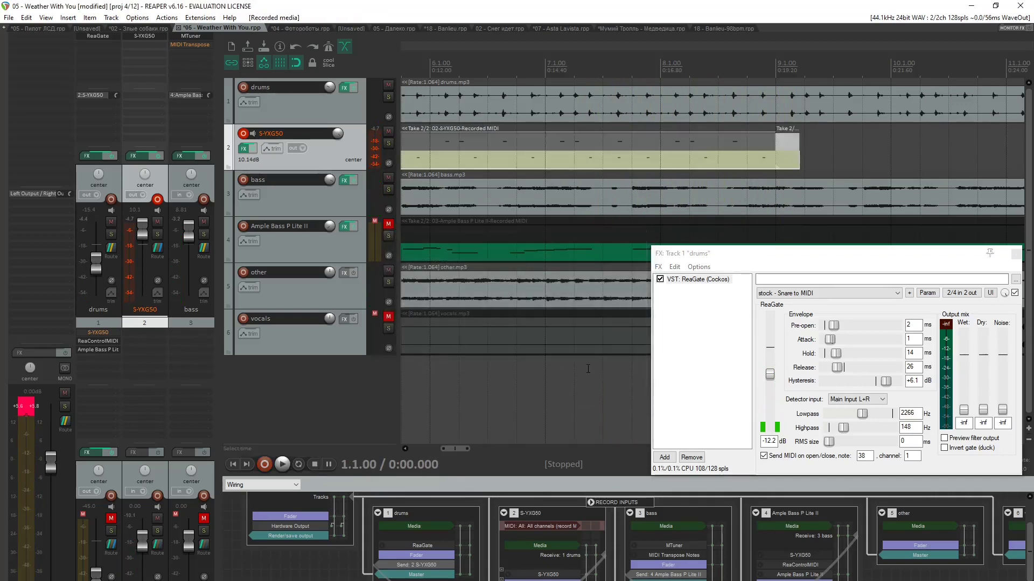
{"action": "left_click", "coordinate": [800, 154]}
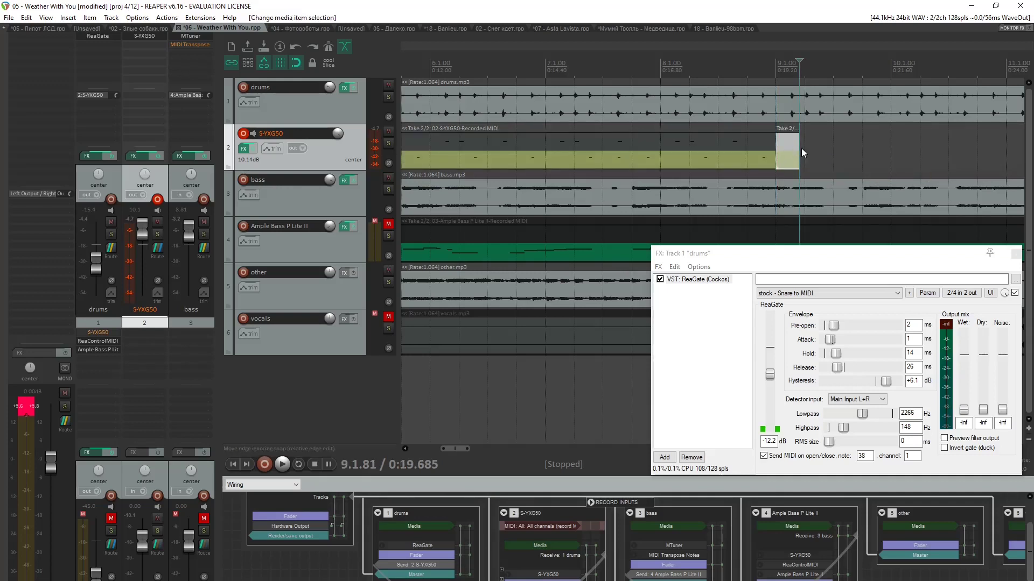
{"action": "left_click_drag", "start_coordinate": [800, 148], "coordinate": [775, 148]}
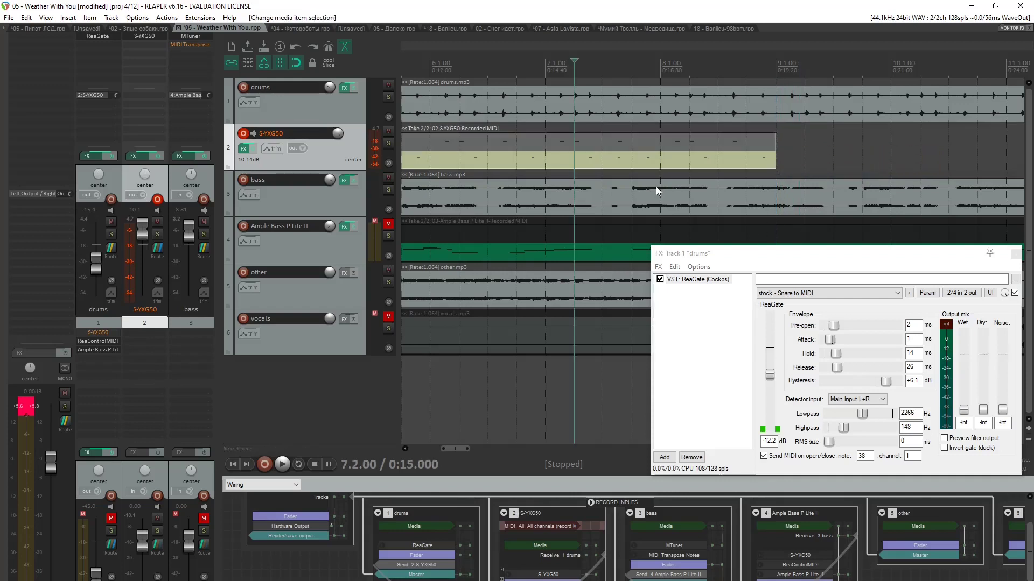
Bypass ReaGate on the drums track and close the track's effects window
{"action": "key", "text": "ctrl+z"}
{"action": "left_click", "coordinate": [660, 279]}
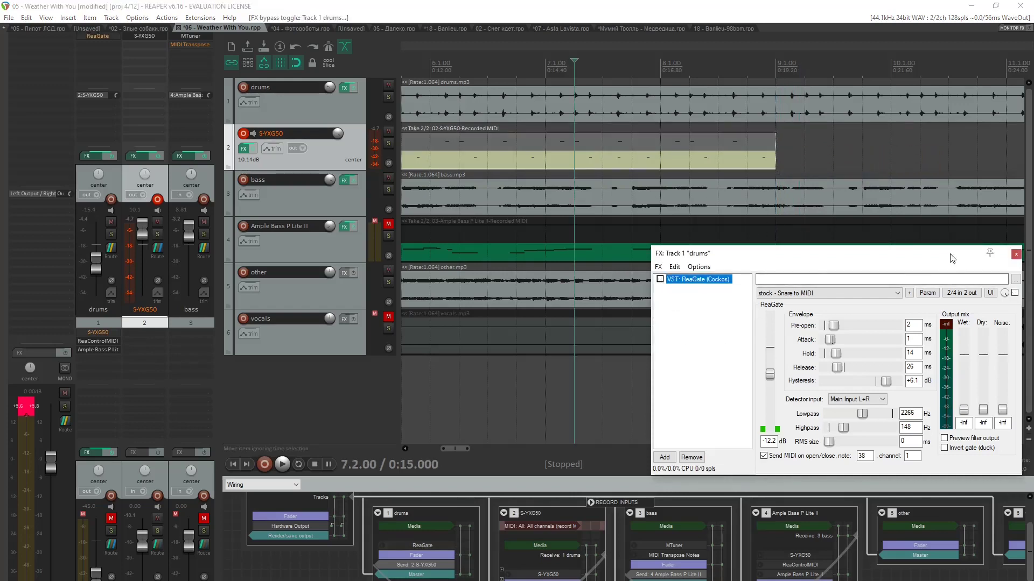
{"action": "left_click", "coordinate": [1015, 254]}
Explode both recorded takes of the S-YXG50 MIDI item in place
{"action": "left_click", "coordinate": [570, 166]}
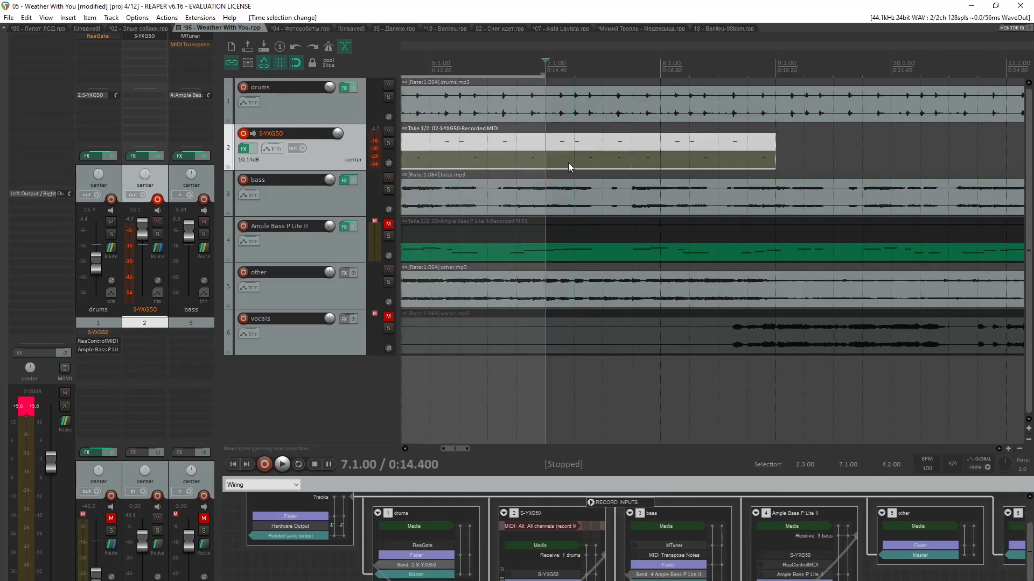
{"action": "right_click", "coordinate": [570, 166]}
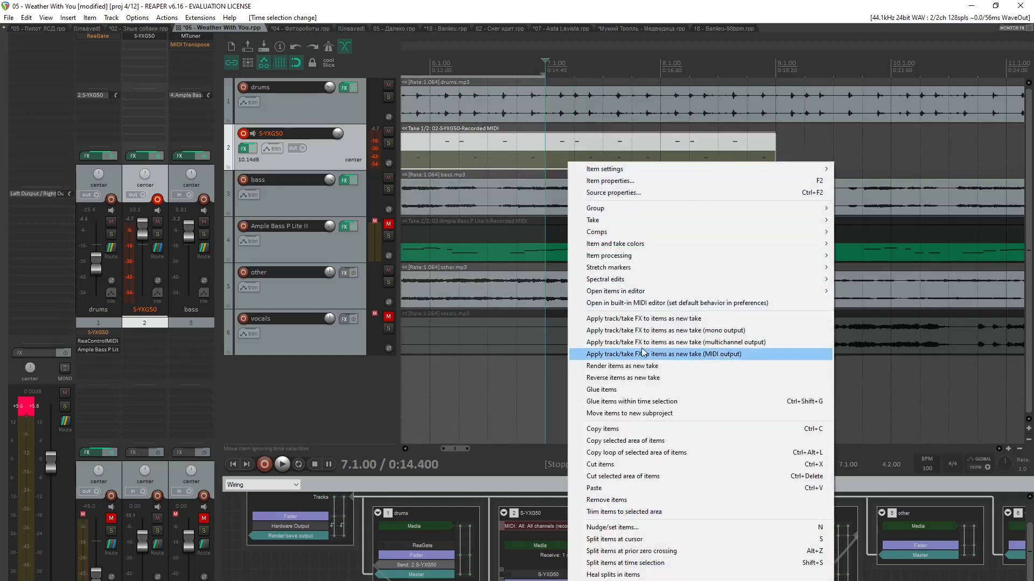
{"action": "mouse_move", "coordinate": [636, 226]}
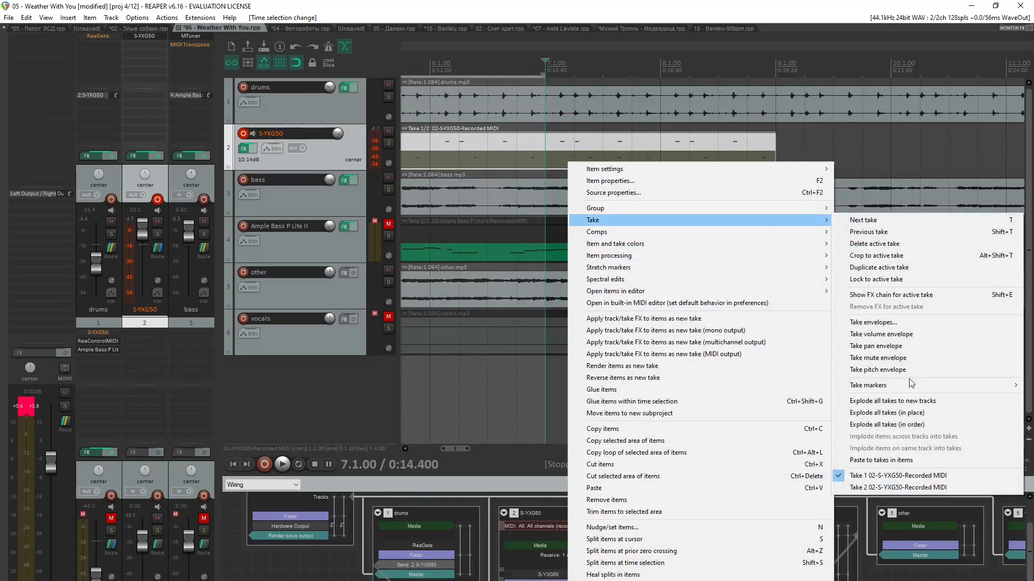
{"action": "left_click", "coordinate": [932, 421]}
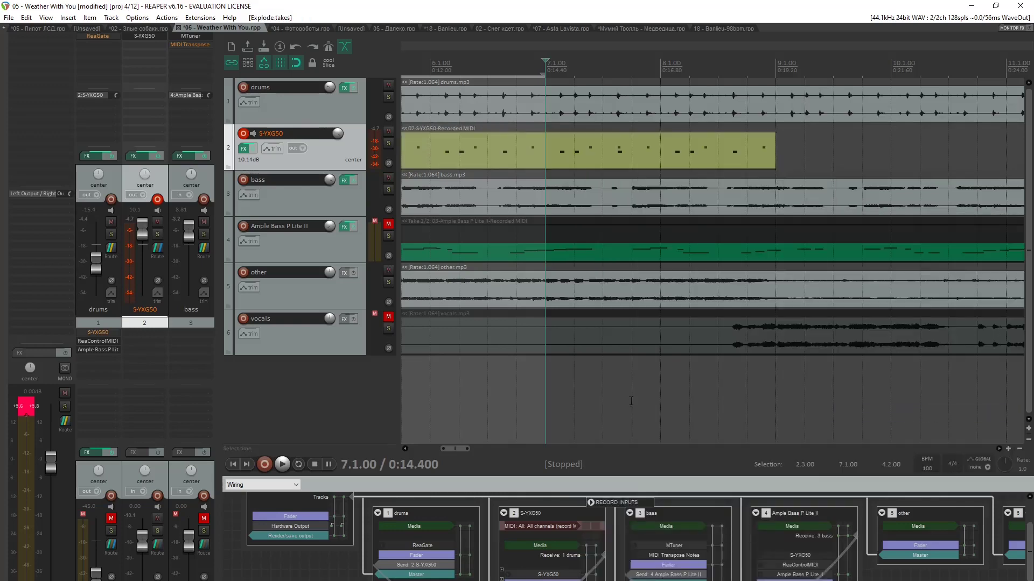
Open the S-YXG50 track's recorded MIDI item in the MIDI editor and examine the kick and snare notes of the first bars
{"action": "left_click_drag", "start_coordinate": [440, 450], "coordinate": [404, 451]}
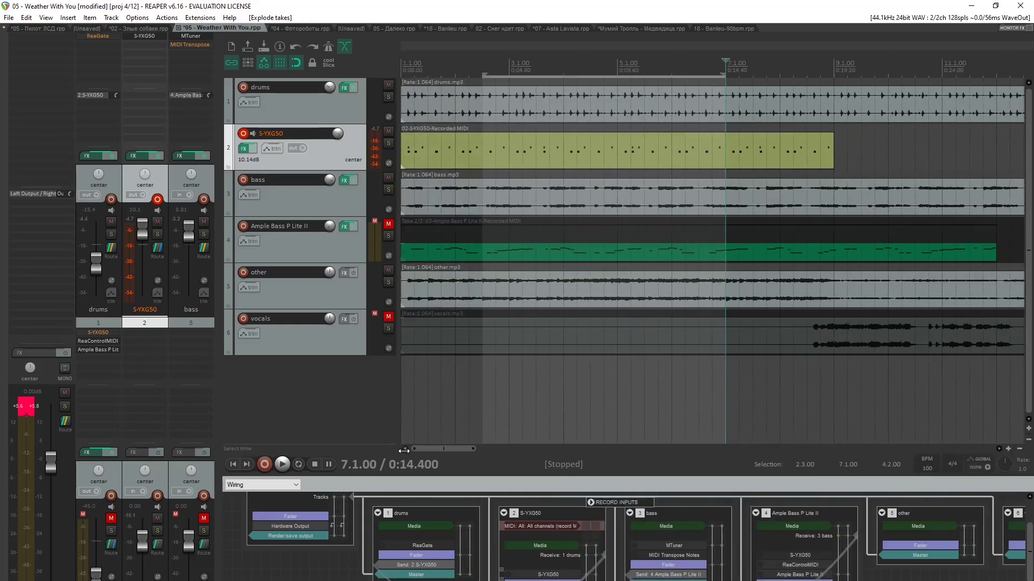
{"action": "left_click", "coordinate": [422, 156]}
{"action": "double_click", "coordinate": [422, 156]}
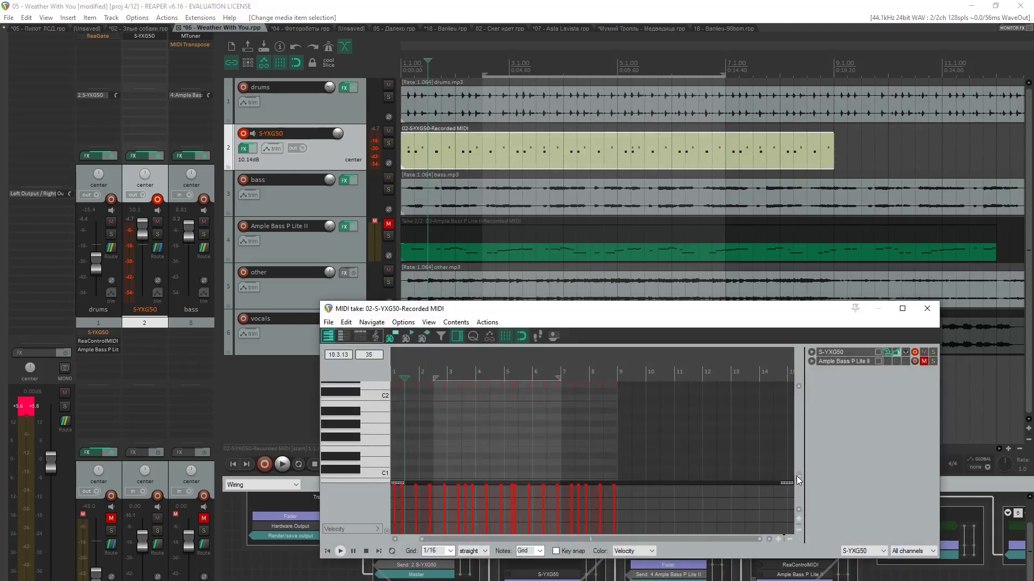
{"action": "left_click_drag", "start_coordinate": [799, 481], "coordinate": [799, 473]}
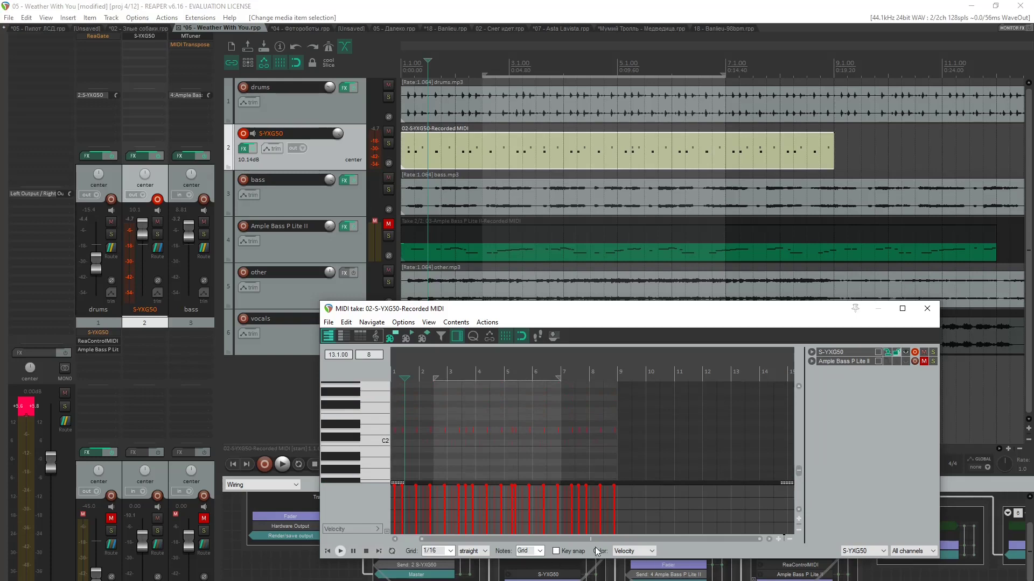
{"action": "left_click_drag", "start_coordinate": [763, 538], "coordinate": [475, 523]}
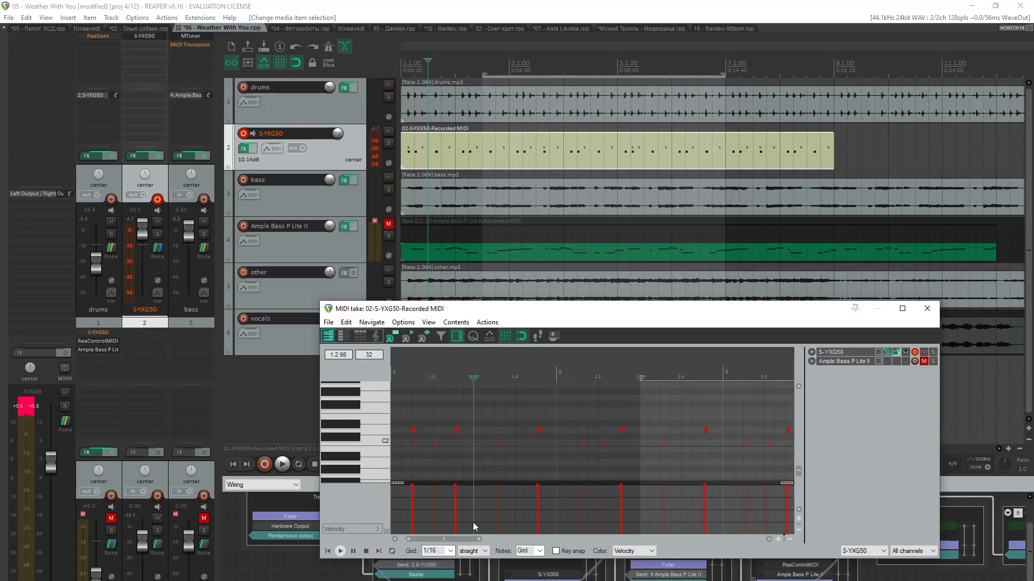
Add MT-PowerDrumKit to the S-YXG50 track, bypass the S-YXG50 plug-in, and skip the drum kit's donation screen
{"action": "left_click", "coordinate": [243, 151]}
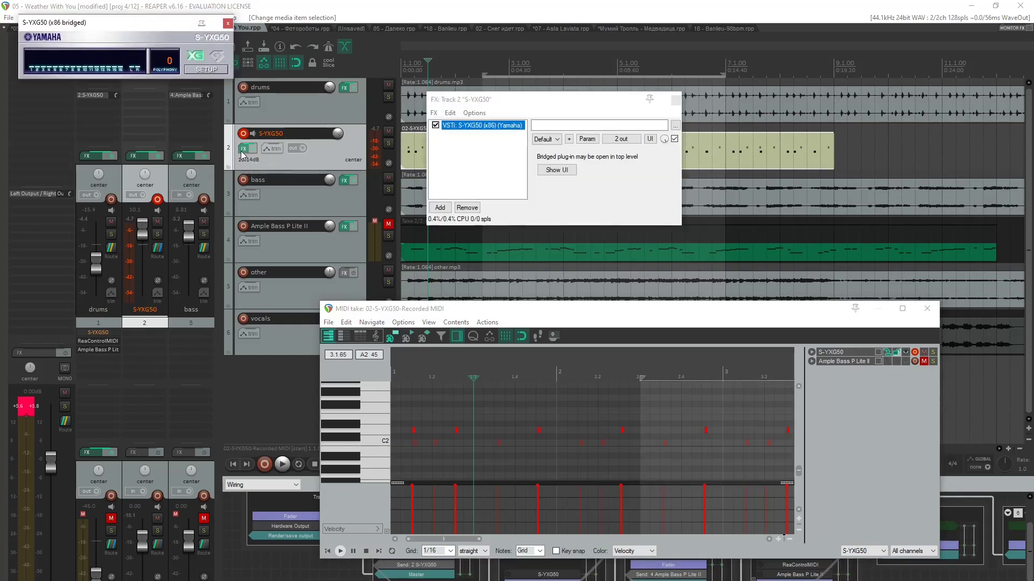
{"action": "left_click", "coordinate": [228, 23]}
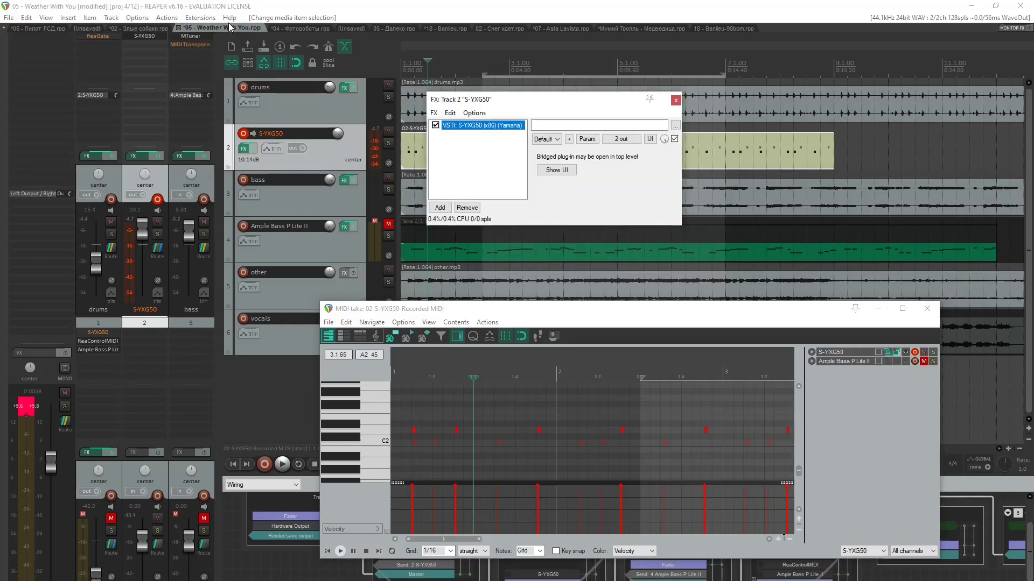
{"action": "left_click", "coordinate": [439, 209]}
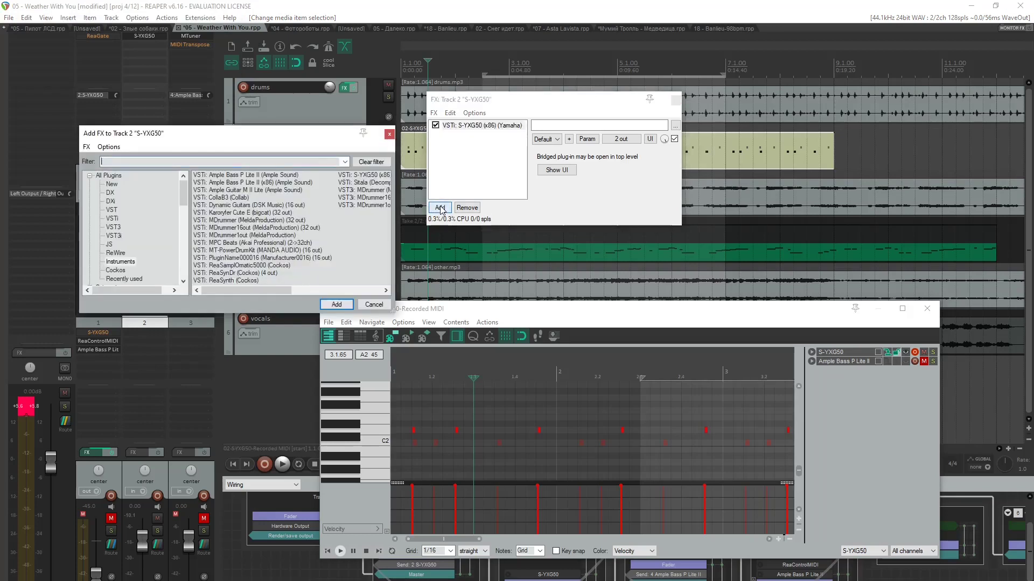
{"action": "left_click", "coordinate": [250, 251]}
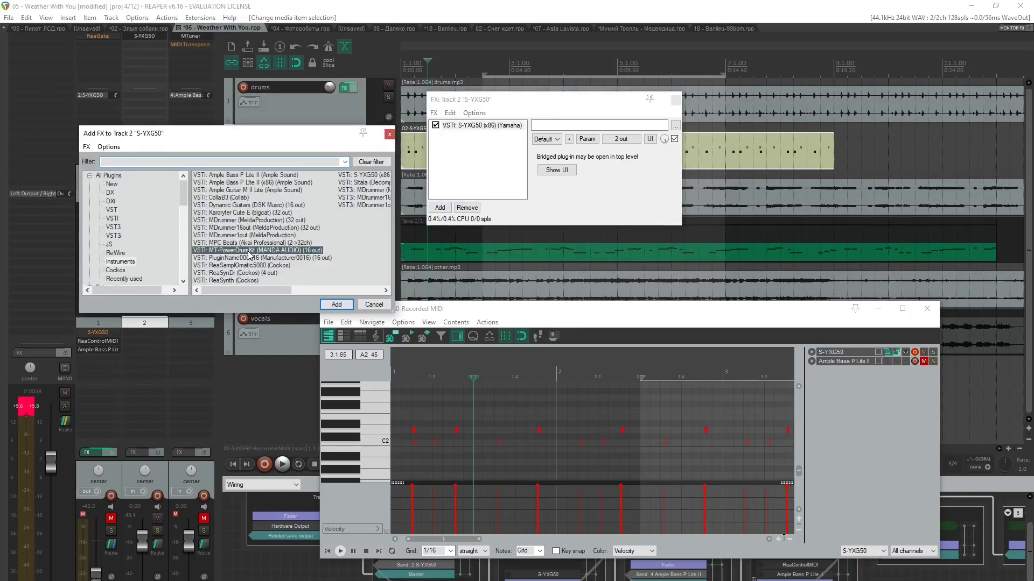
{"action": "left_click", "coordinate": [344, 305]}
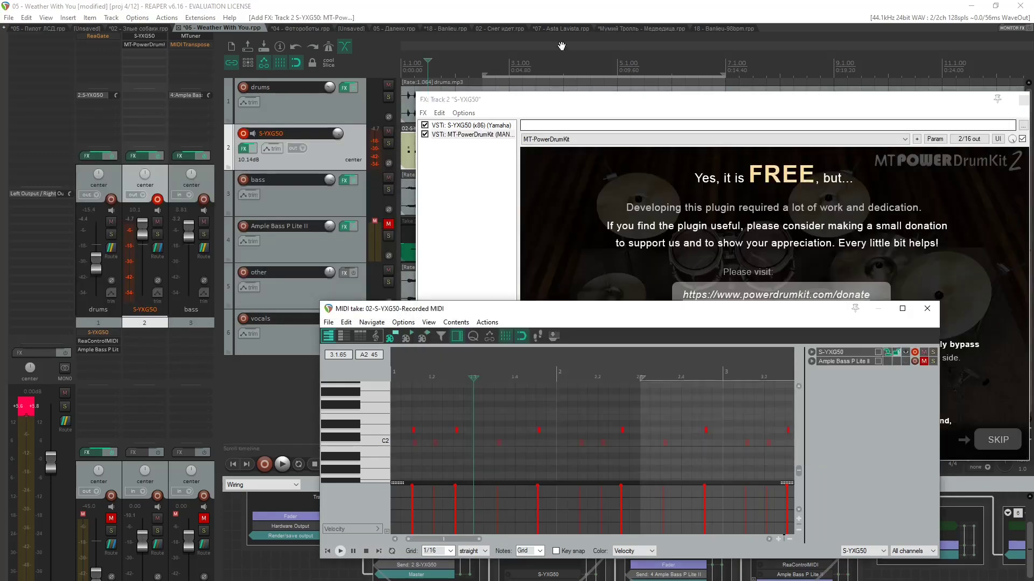
{"action": "left_click", "coordinate": [424, 125]}
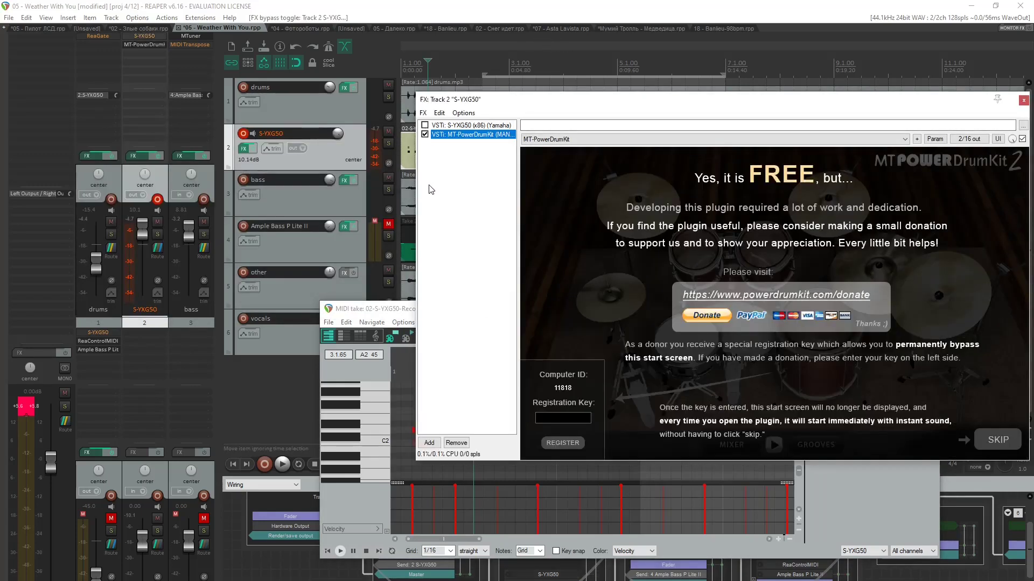
{"action": "left_click", "coordinate": [995, 442]}
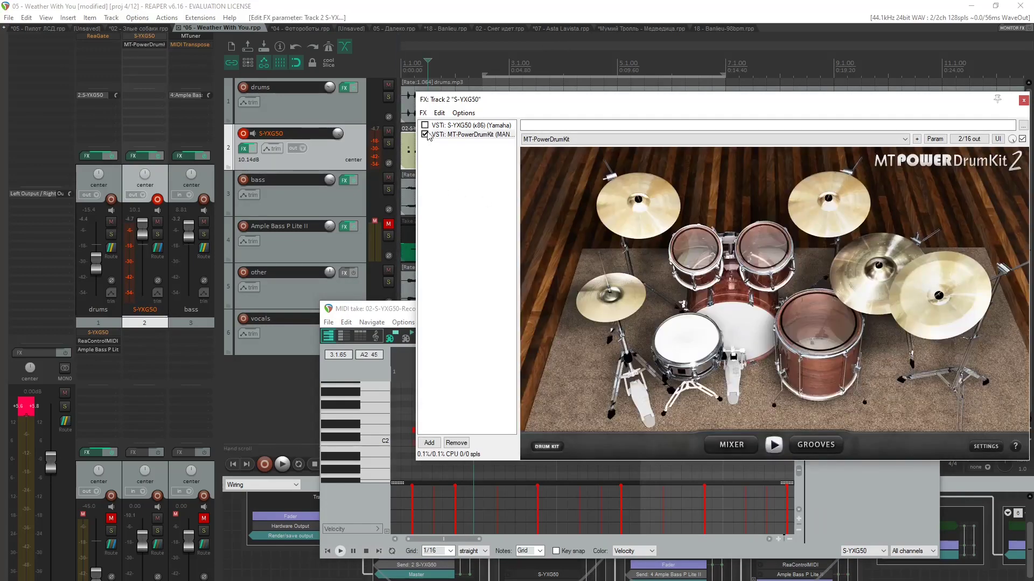
Play the project from its start, lower the S-YXG50 track's volume to -6.56 dB, and close its effects window
{"action": "left_click", "coordinate": [429, 61]}
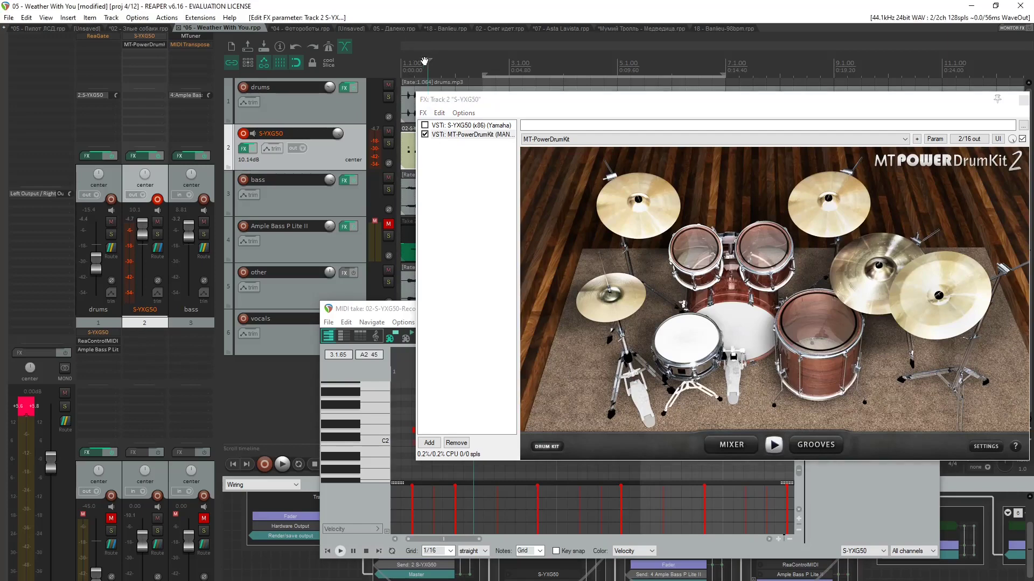
{"action": "left_click", "coordinate": [283, 467]}
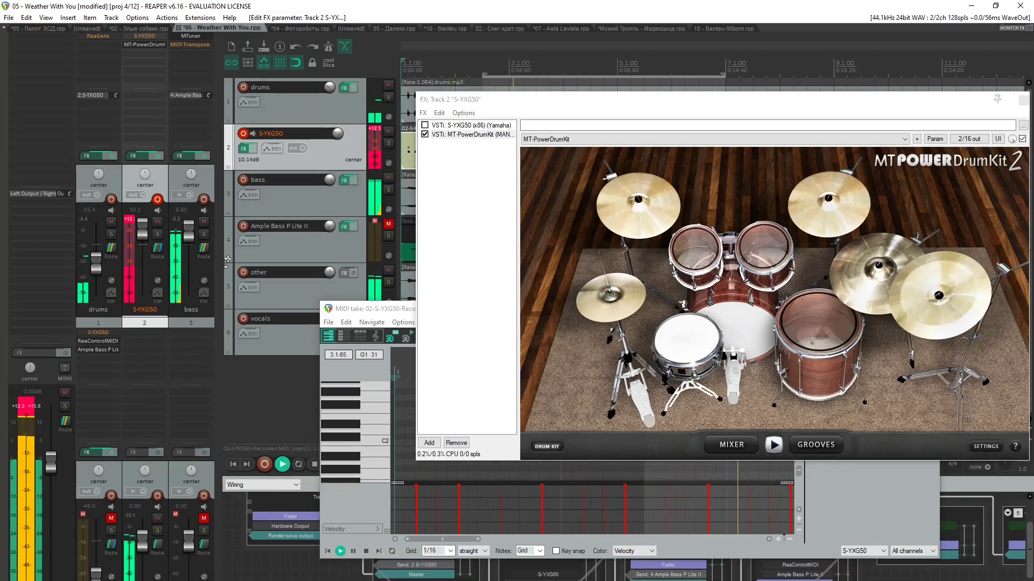
{"action": "mouse_move", "coordinate": [140, 237]}
{"action": "left_mouse_down"}
{"action": "mouse_move", "coordinate": [140, 267]}
{"action": "mouse_move", "coordinate": [96, 265]}
{"action": "mouse_move", "coordinate": [99, 234]}
{"action": "mouse_move", "coordinate": [98, 286]}
{"action": "mouse_move", "coordinate": [150, 236]}
{"action": "mouse_move", "coordinate": [143, 257]}
{"action": "left_mouse_up"}
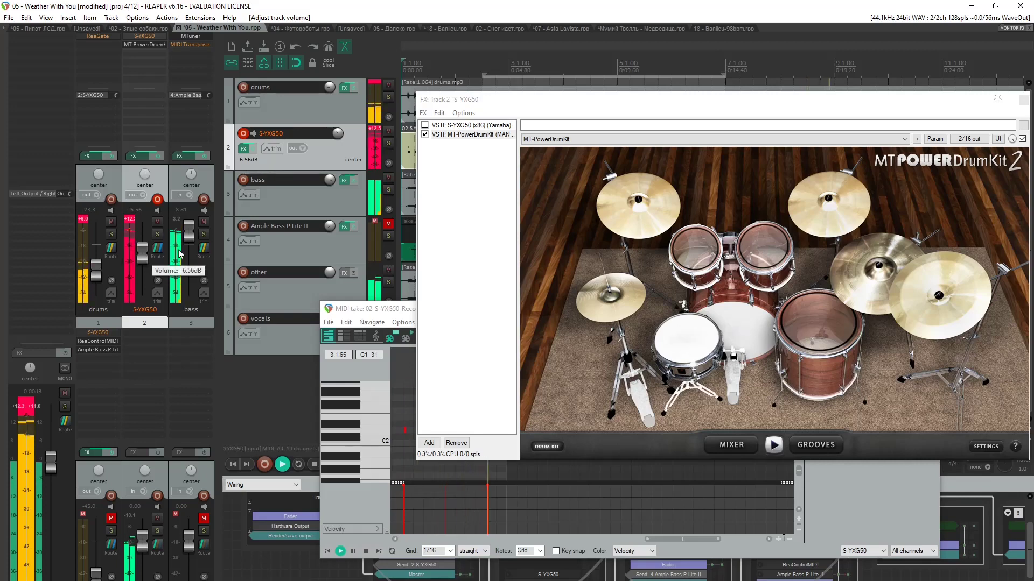
{"action": "left_click", "coordinate": [1022, 100]}
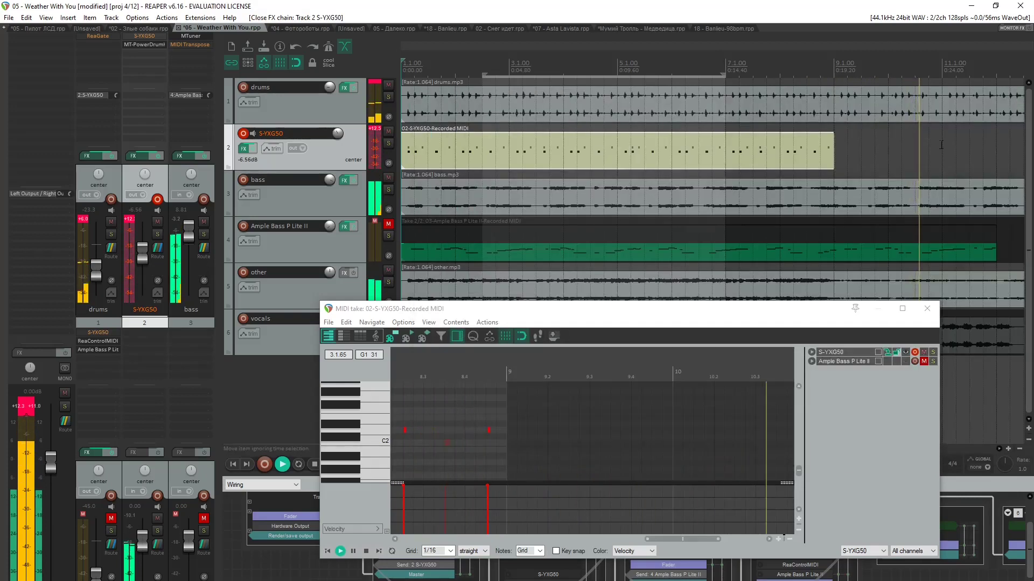